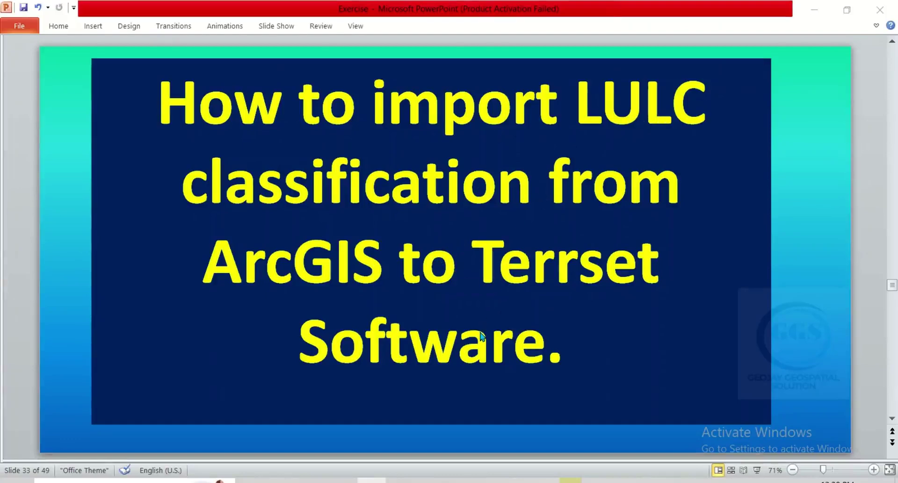
# - Minimize PowerPoint, look over the LULC layers in ArcMap's Table of Contents, then switch to TerrSet
pyautogui.click(815, 12)
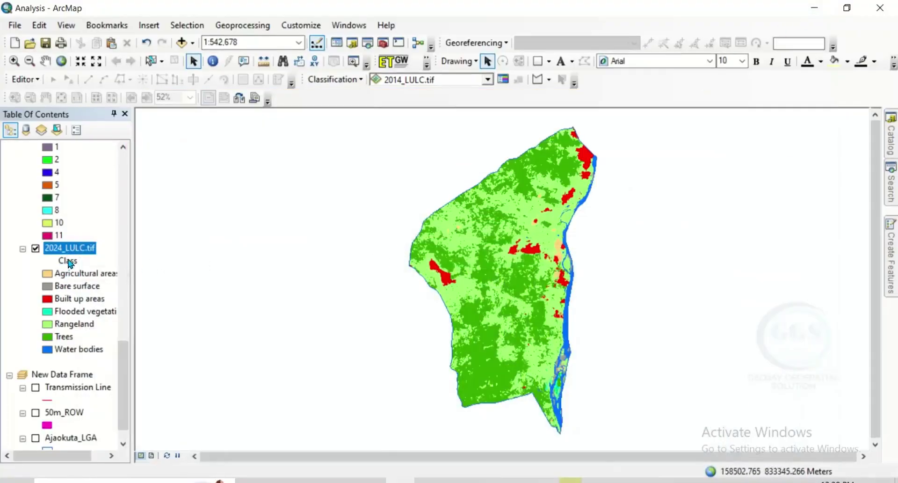
pyautogui.scroll(3, 69, 263)
pyautogui.scroll(-3, 69, 263)
pyautogui.scroll(5, 70, 263)
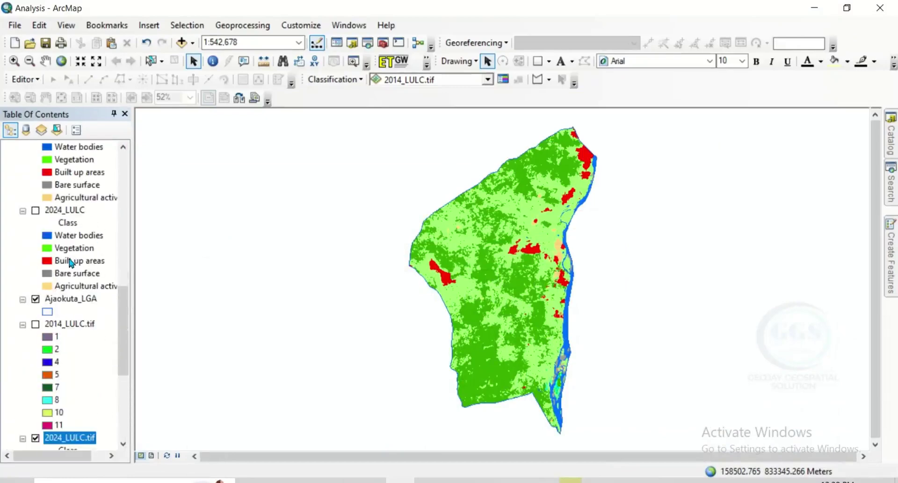
pyautogui.scroll(1, 71, 263)
pyautogui.scroll(-4, 72, 264)
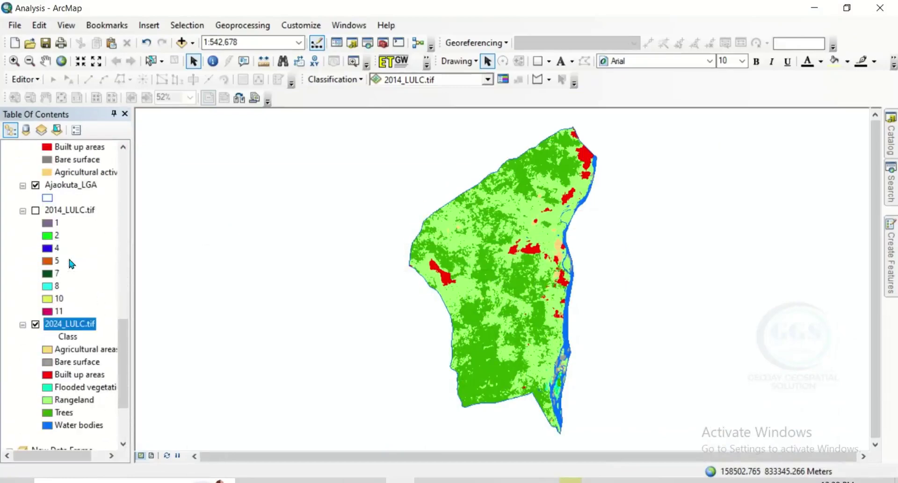
pyautogui.scroll(-3, 71, 265)
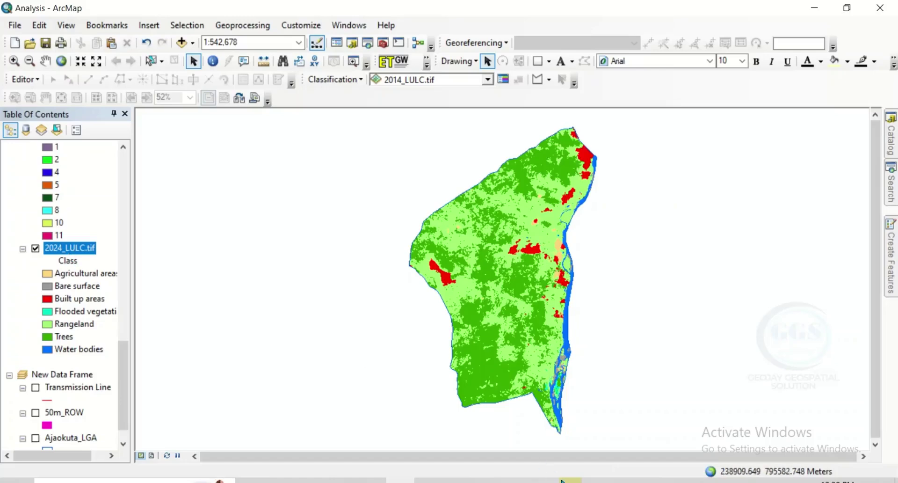
pyautogui.hotkey('alt', 'Tab')
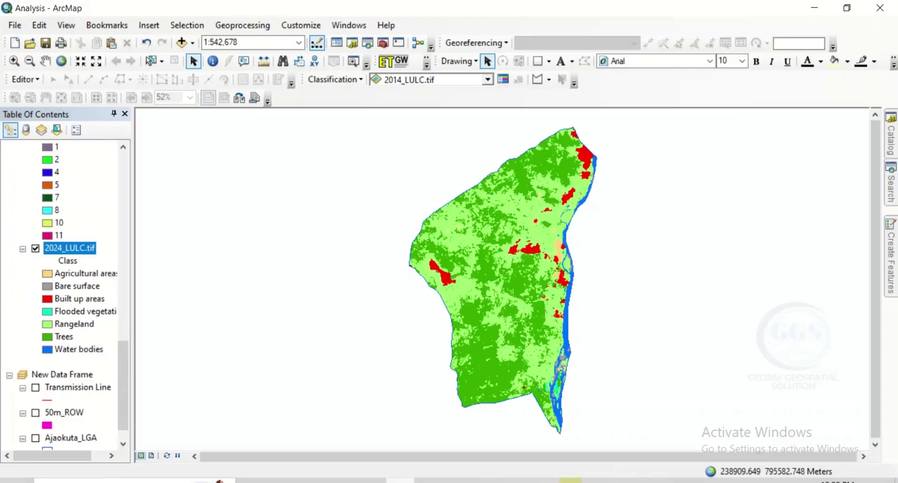
# - Return from TerrSet to ArcMap's Analysis map showing 2024_LULC.tif
pyautogui.click(400, 480)
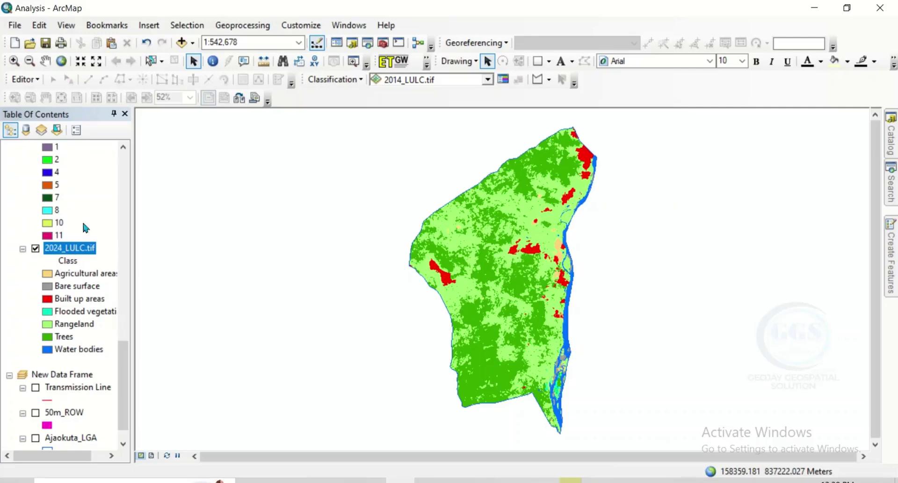
# - Launch Raster to ASCII from ArcToolbox's Conversion Tools > From Raster toolset
pyautogui.click(384, 44)
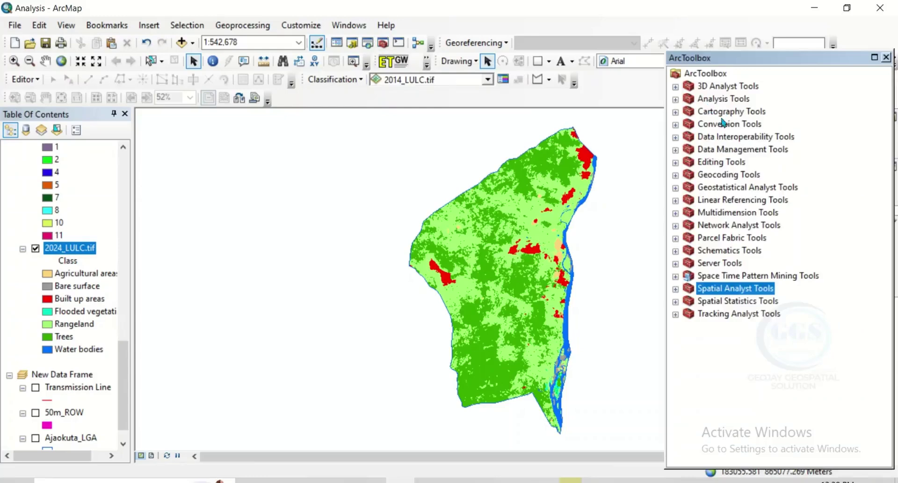
pyautogui.click(675, 124)
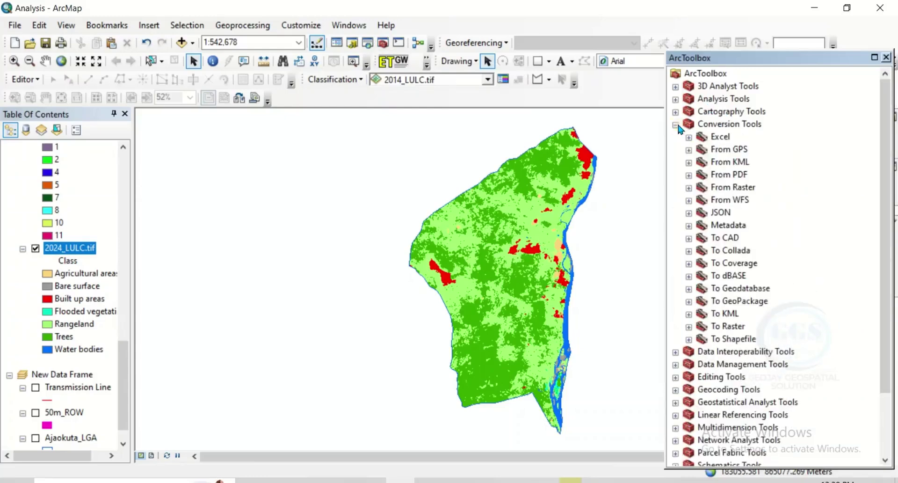
pyautogui.click(689, 188)
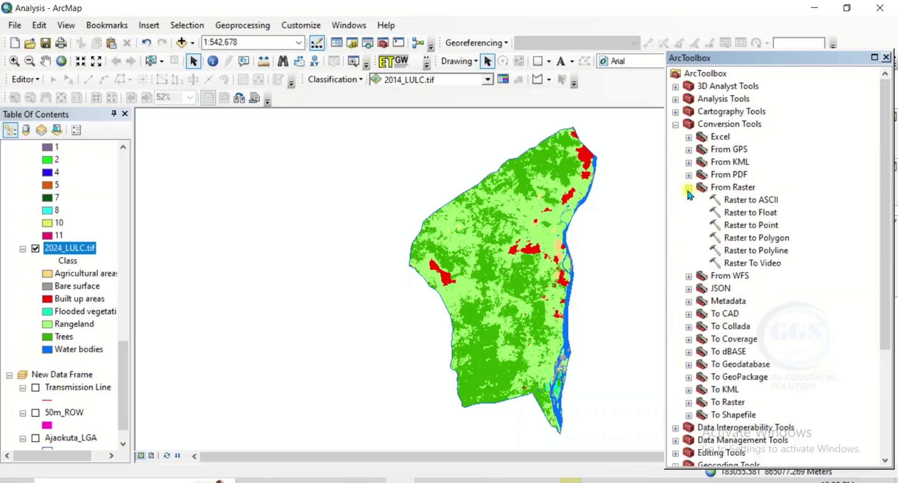
pyautogui.doubleClick(765, 200)
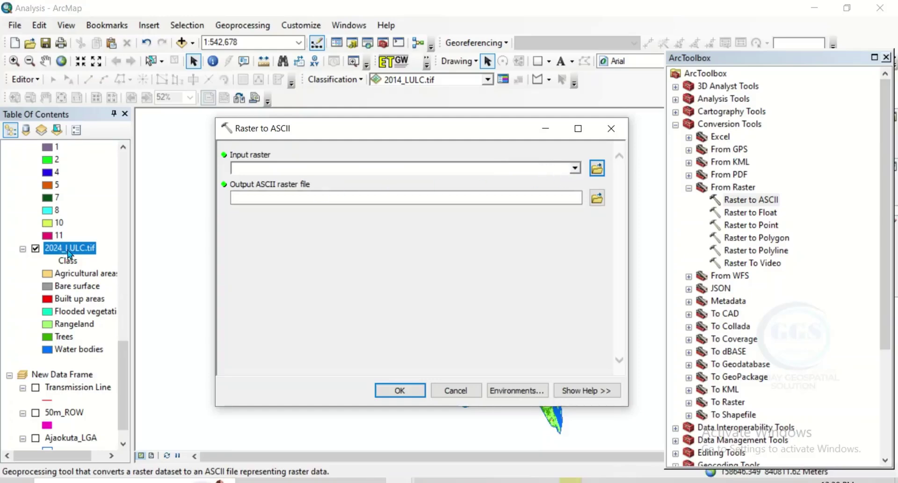
# - Convert 2024_LULC.tif to an ASCII file named 2024LULC in the Desktop Tutorial folder
pyautogui.click(576, 169)
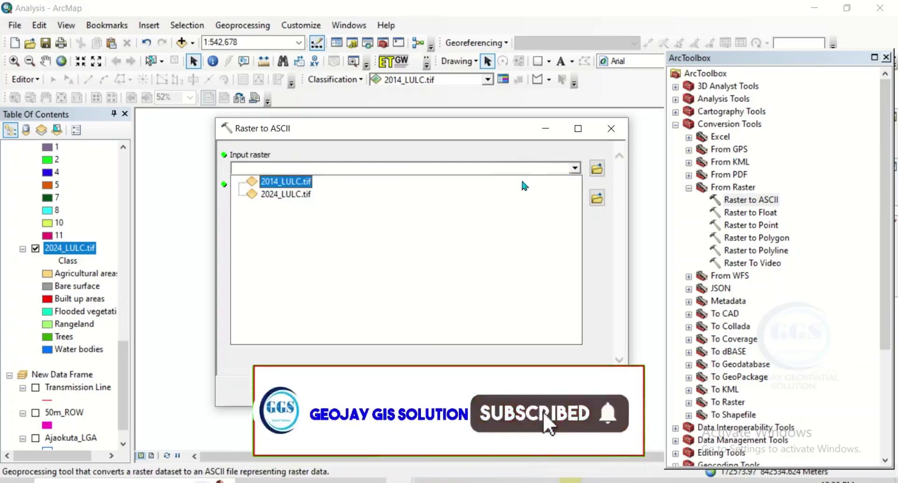
pyautogui.click(280, 194)
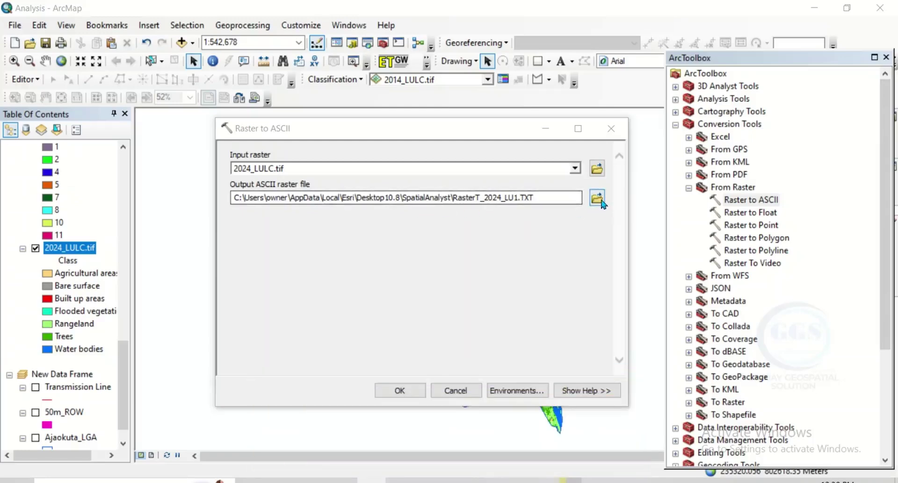
pyautogui.click(599, 199)
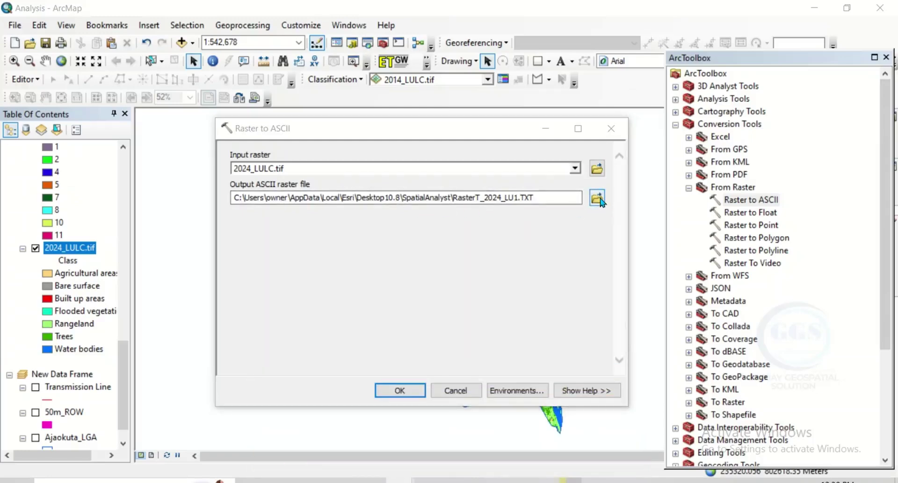
pyautogui.click(289, 205)
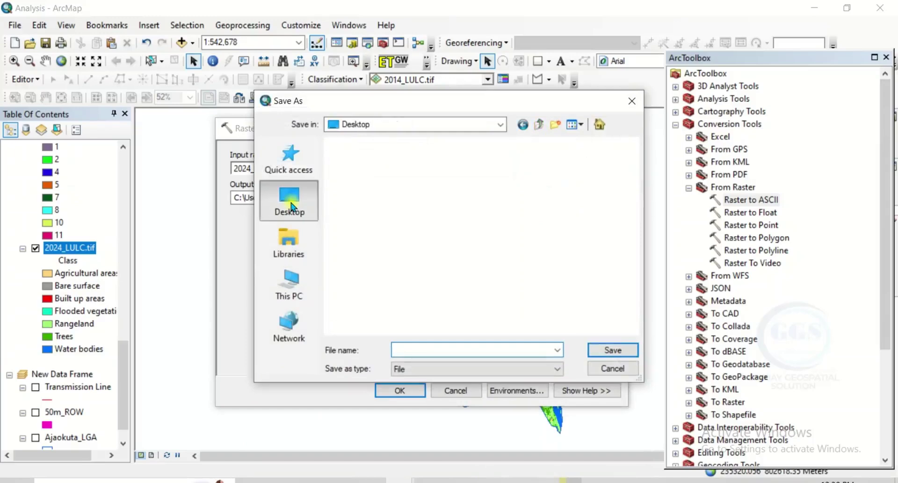
pyautogui.click(396, 272)
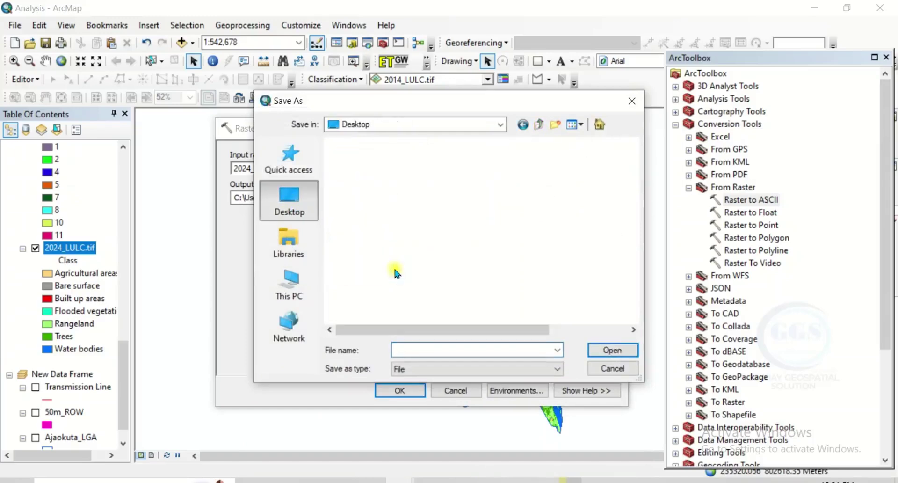
pyautogui.click(401, 349)
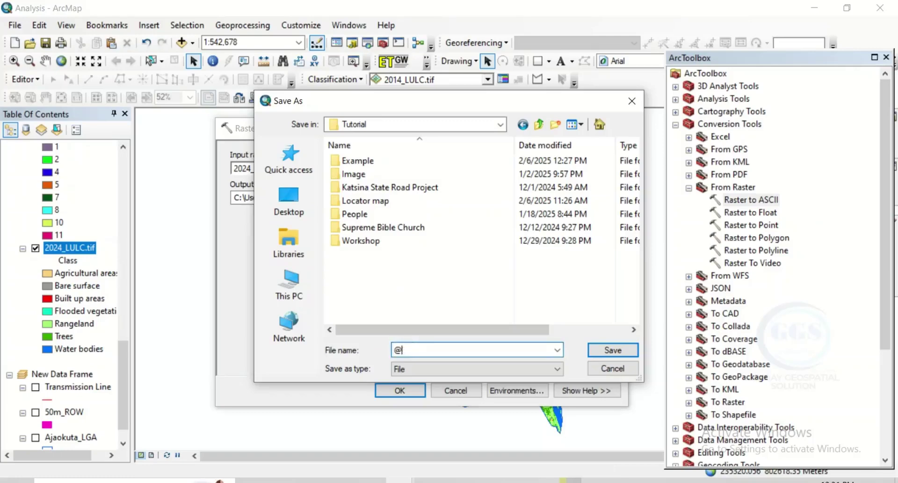
pyautogui.press('BackSpace')
pyautogui.write('2024LULC')
pyautogui.click(610, 350)
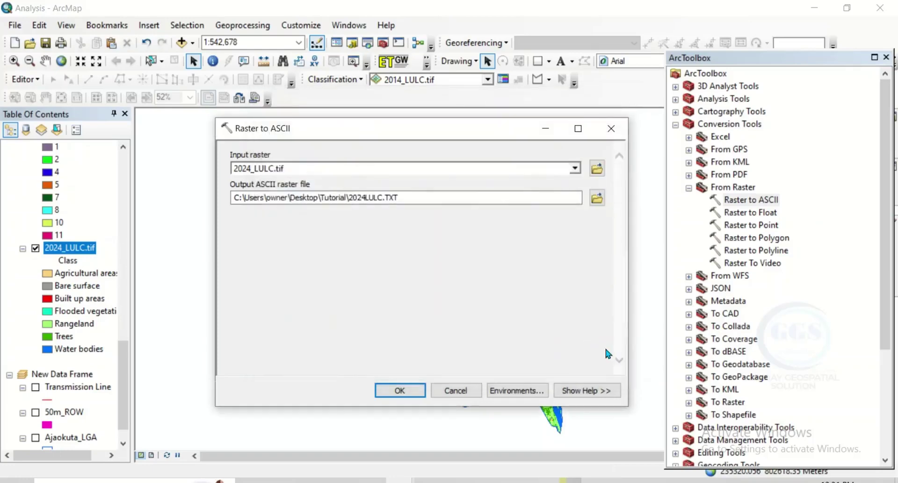
pyautogui.click(400, 392)
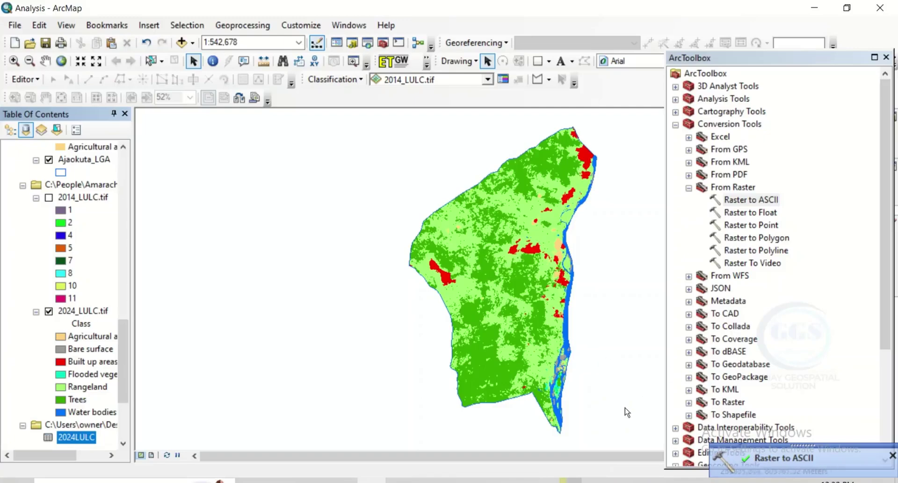
# - Copy the 2024LULC ASCII output's file location from the Results window, then switch to TerrSet
pyautogui.click(783, 459)
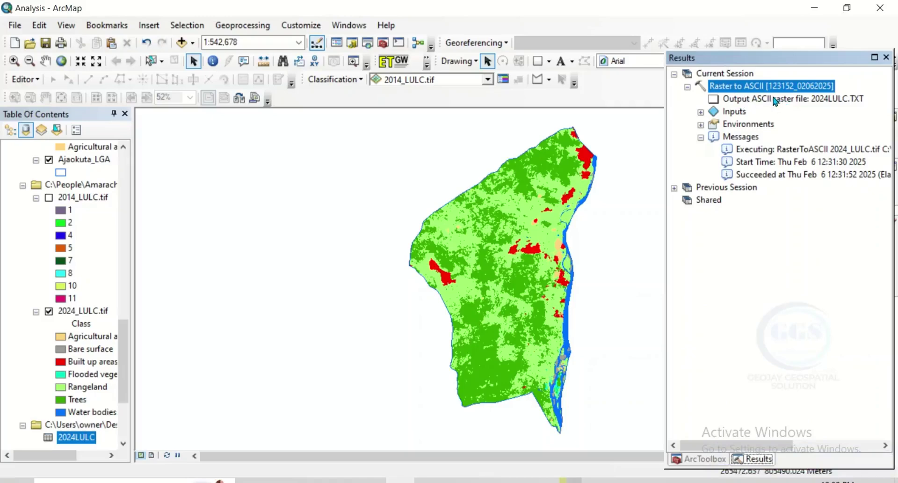
pyautogui.rightClick(775, 100)
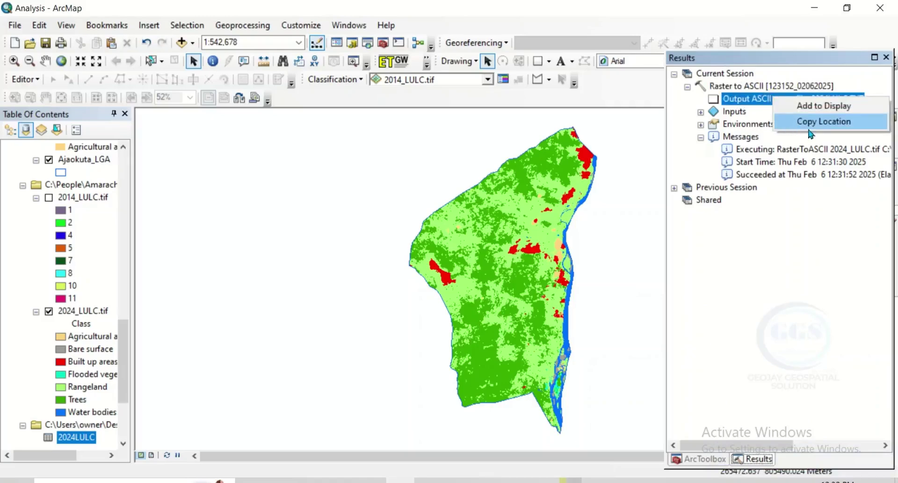
pyautogui.click(810, 123)
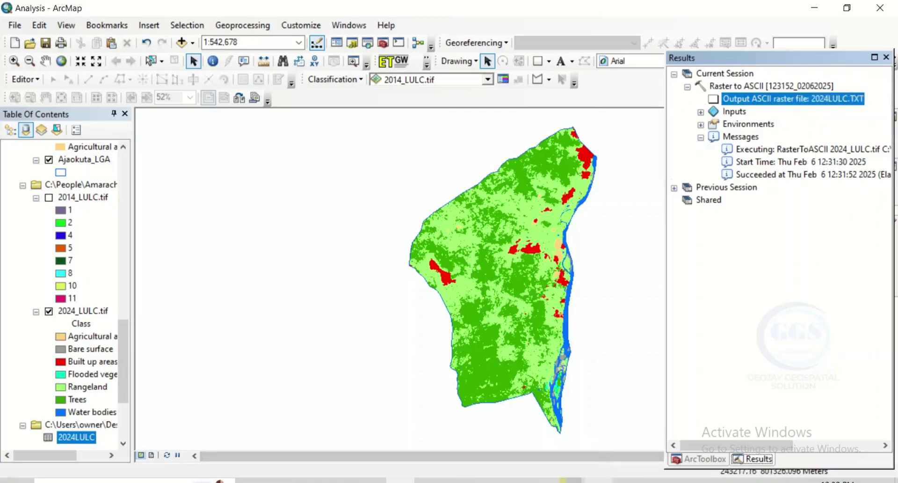
pyautogui.click(599, 481)
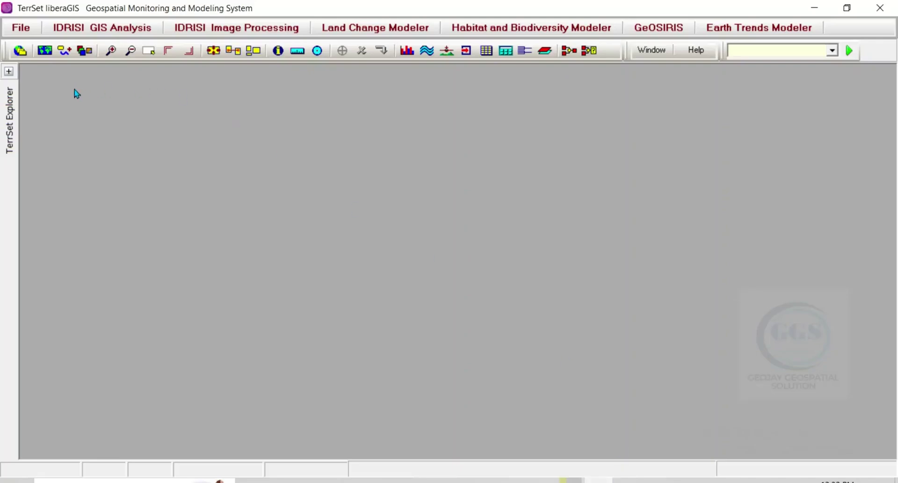
# - Bring up TerrSet's File > Import > Software-Specific Formats > ESRI Formats import options
pyautogui.click(22, 30)
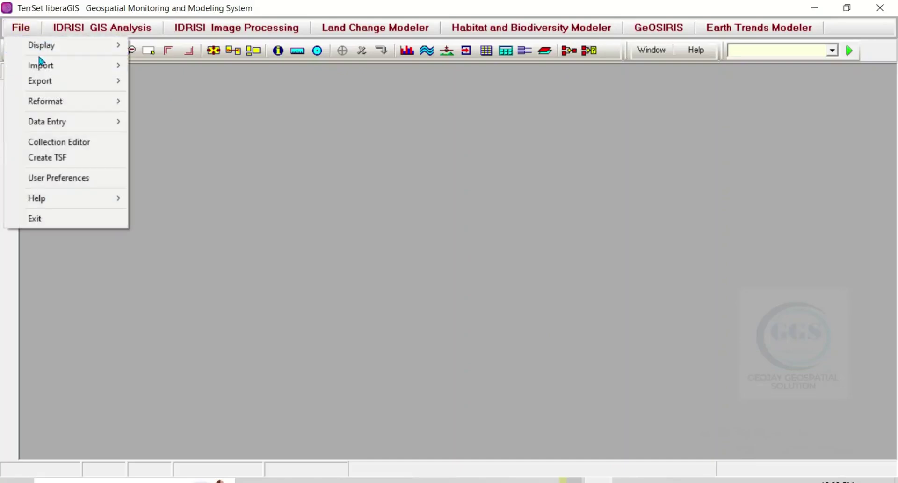
pyautogui.moveTo(53, 68)
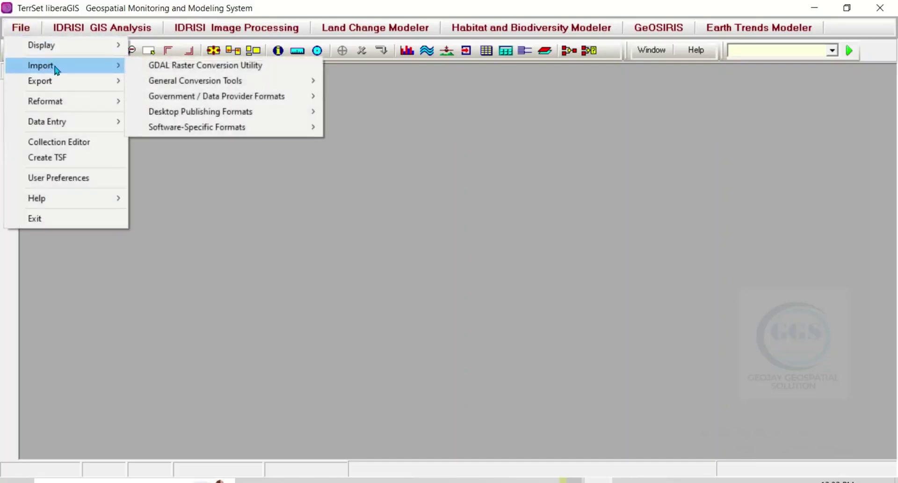
pyautogui.moveTo(217, 132)
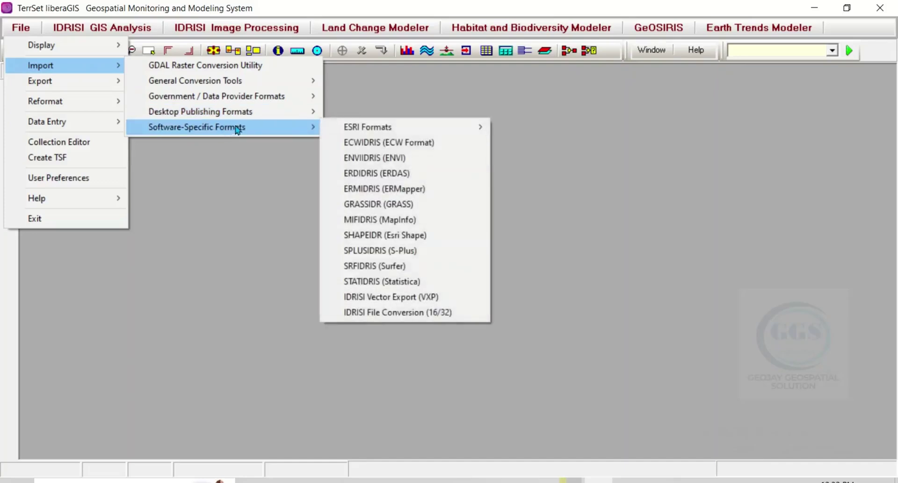
pyautogui.moveTo(370, 130)
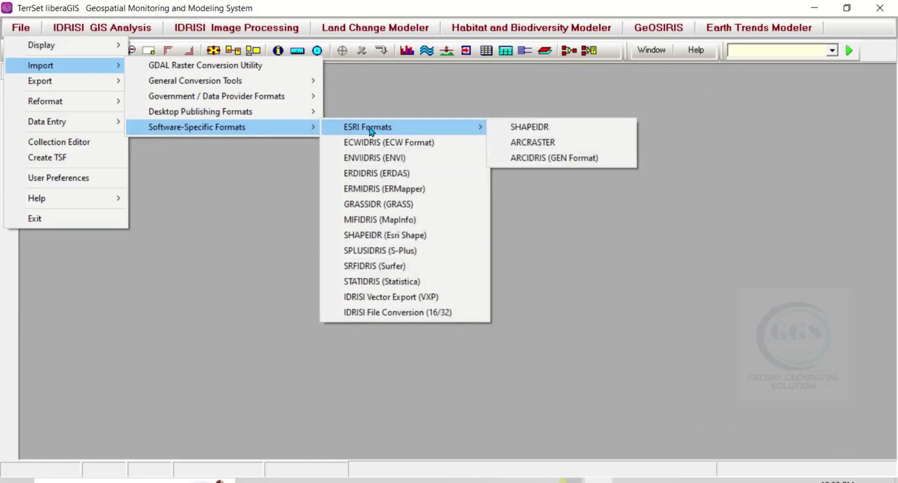
# - Launch the ARCRASTER ArcInfo Raster Exchange Format tool
pyautogui.click(543, 145)
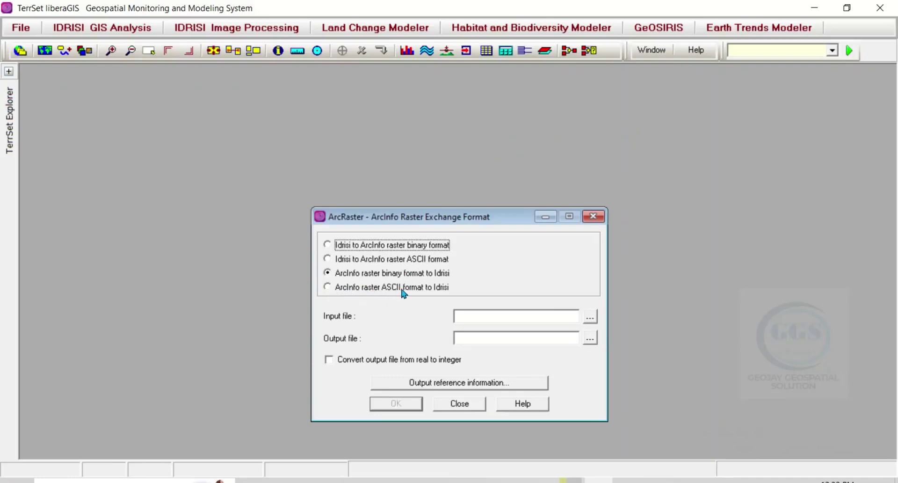
# - Choose ArcInfo ASCII-to-Idrisi conversion and set the pasted 2024LULC.TXT path as input file
pyautogui.click(327, 287)
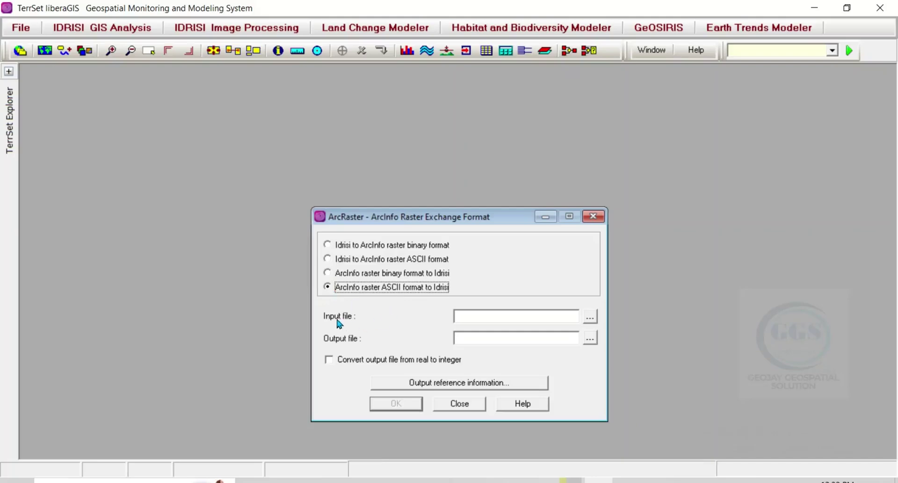
pyautogui.click(591, 318)
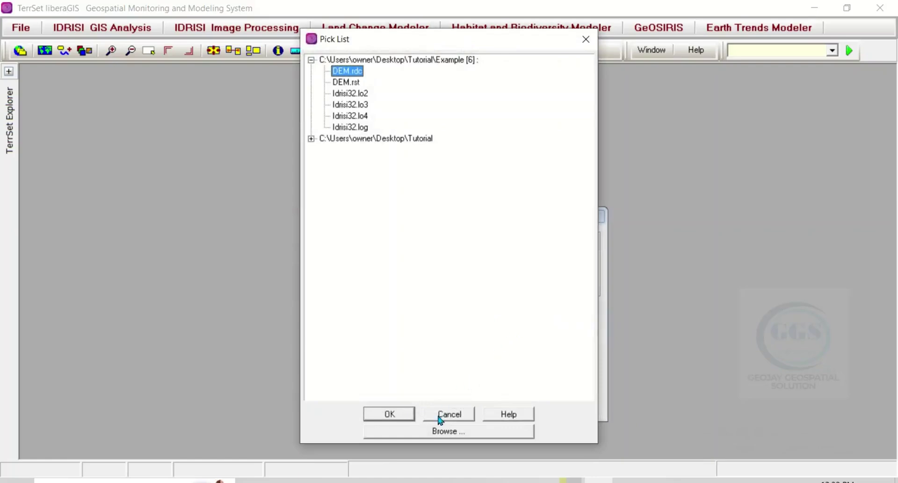
pyautogui.click(437, 431)
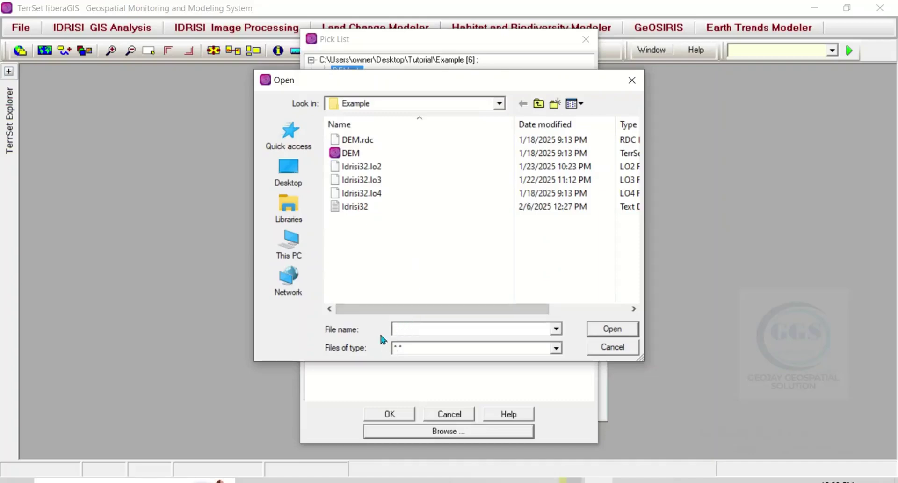
pyautogui.click(401, 330)
pyautogui.rightClick(399, 329)
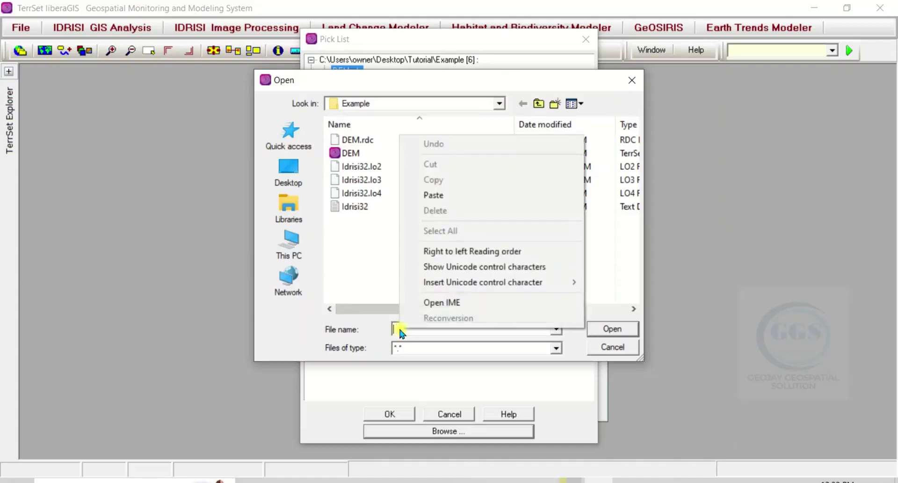
pyautogui.click(440, 197)
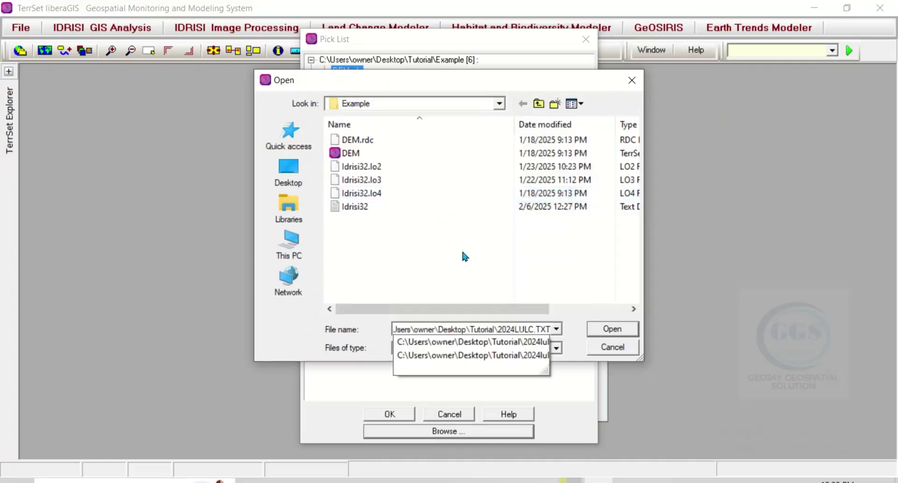
pyautogui.click(606, 330)
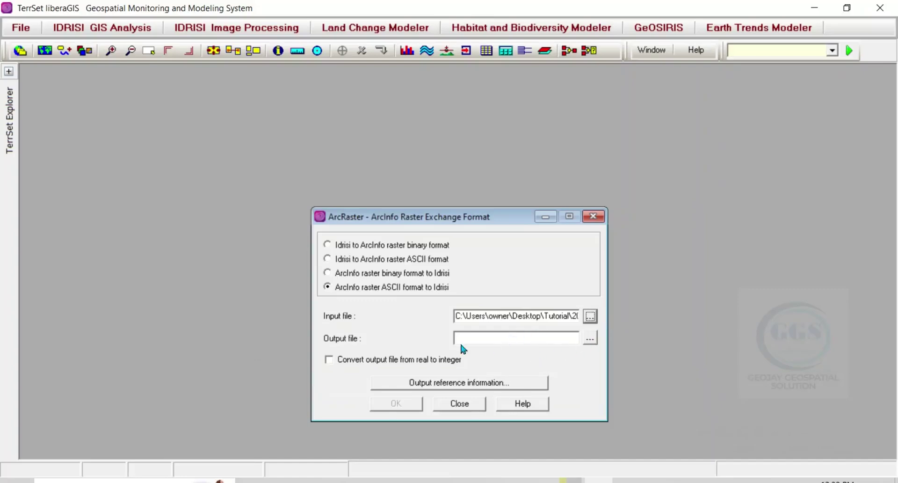
# - Set the output file to 2024LULC.rst in the Desktop Tutorial folder
pyautogui.click(591, 341)
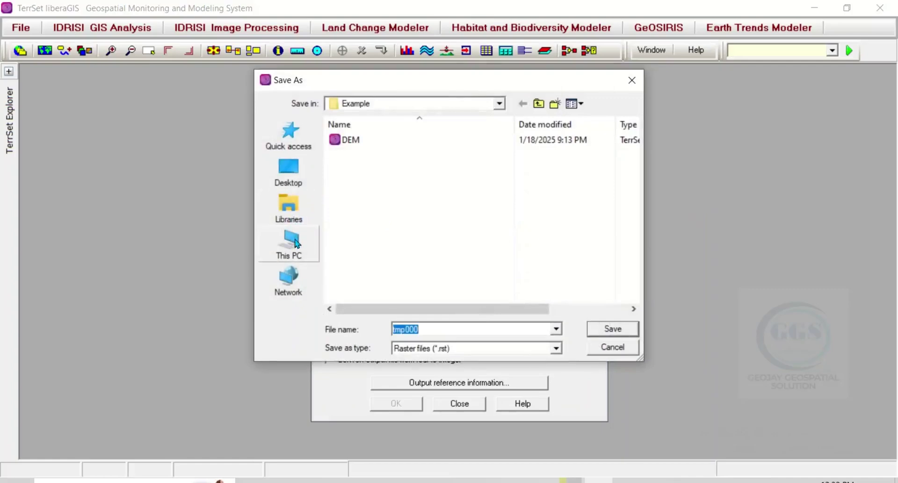
pyautogui.click(293, 178)
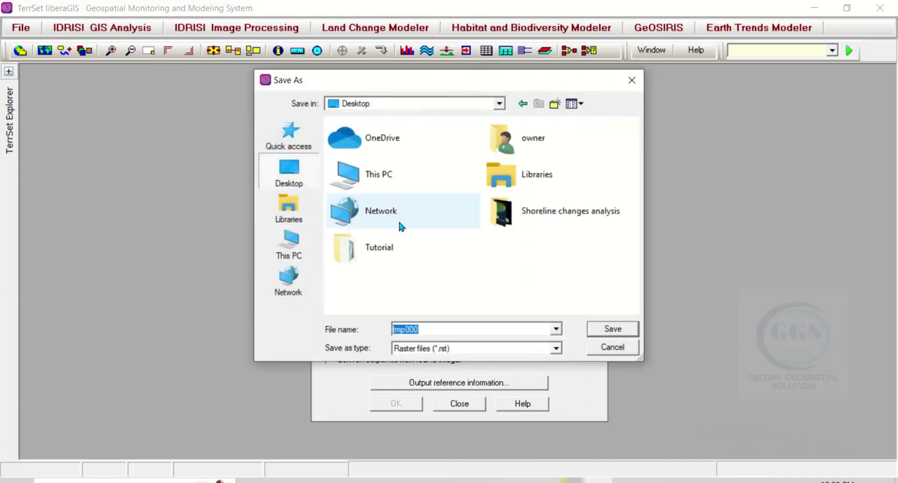
pyautogui.doubleClick(380, 245)
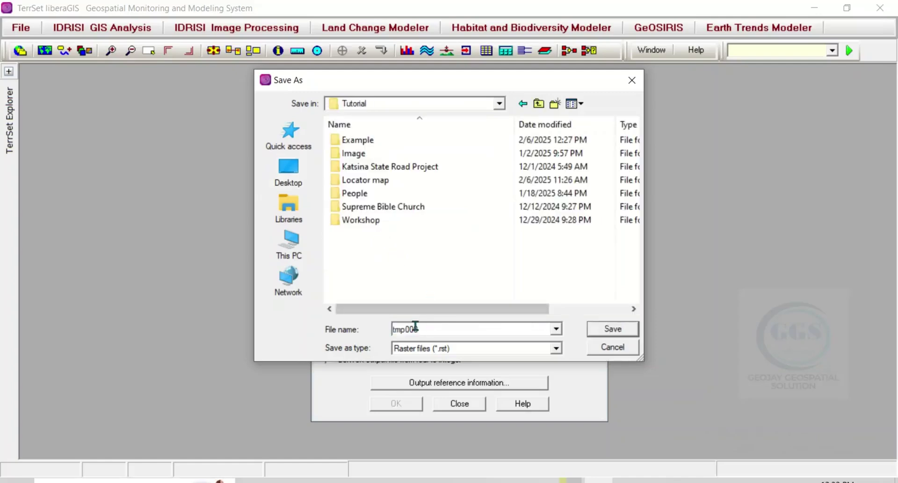
pyautogui.write('2024LULC.')
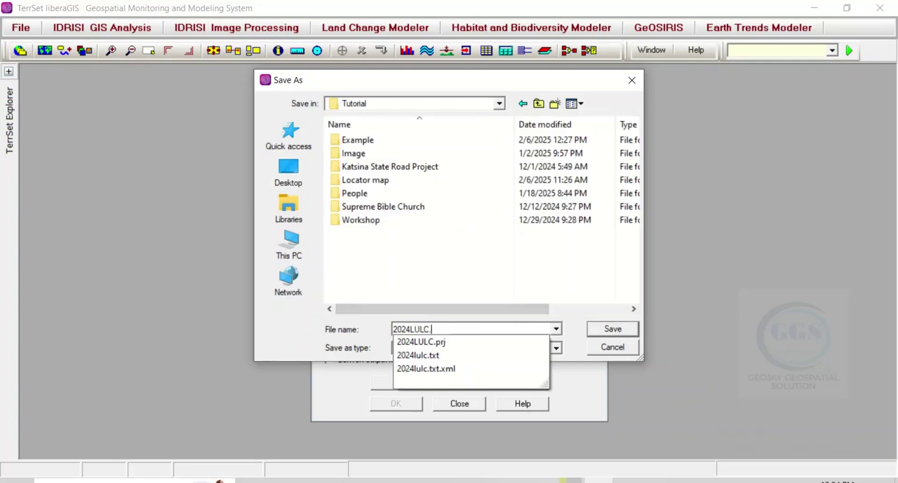
pyautogui.write('rst')
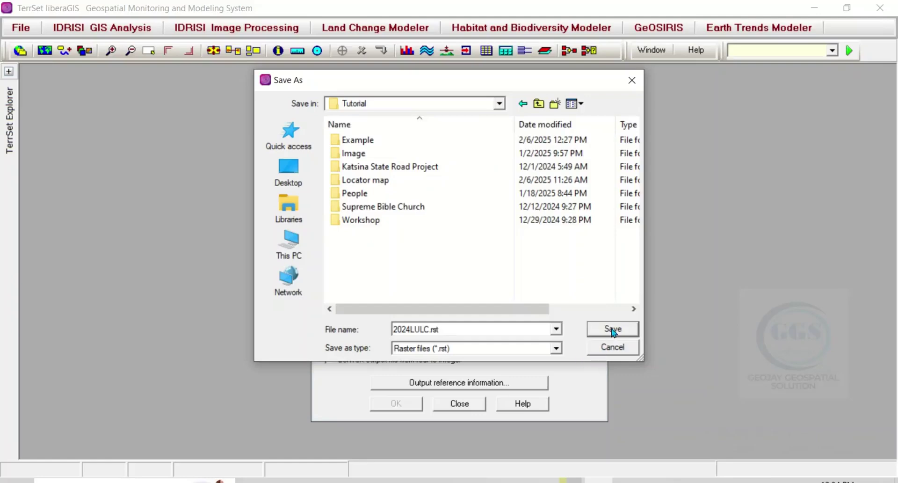
pyautogui.click(613, 329)
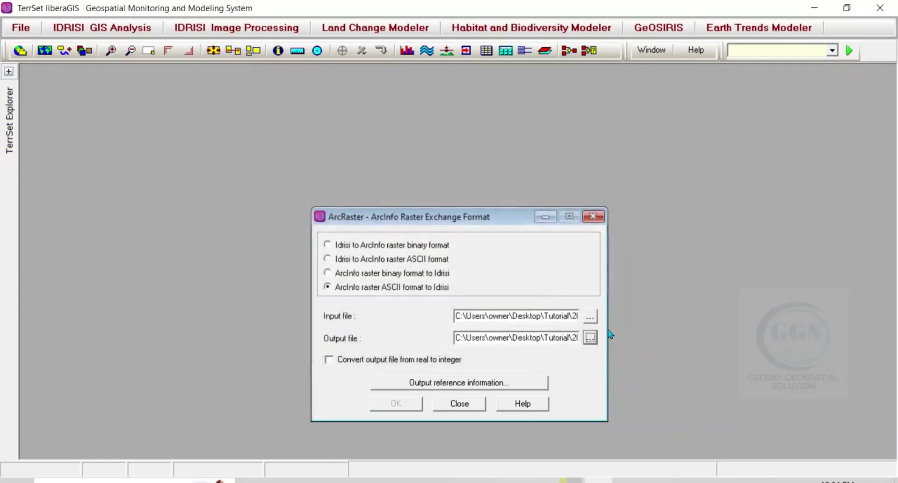
pyautogui.click(437, 383)
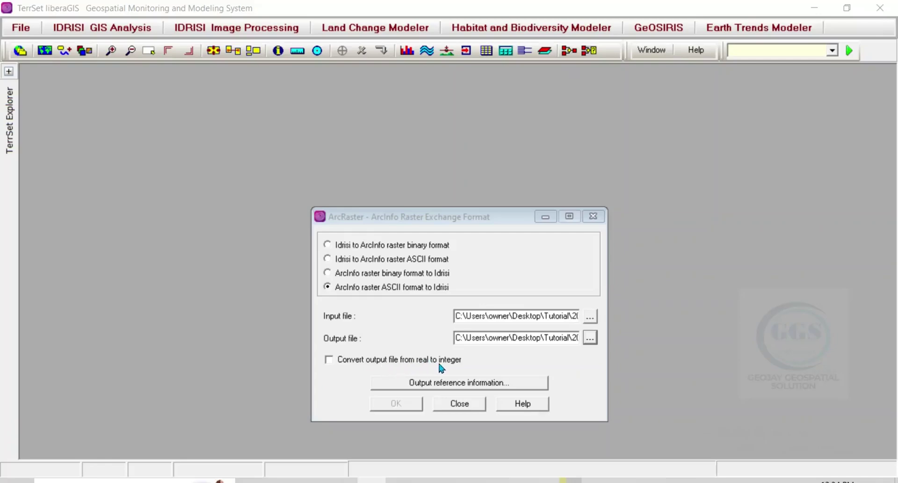
# - Enable real-to-integer output and assign the UTM-32N reference system in meters
pyautogui.click(329, 360)
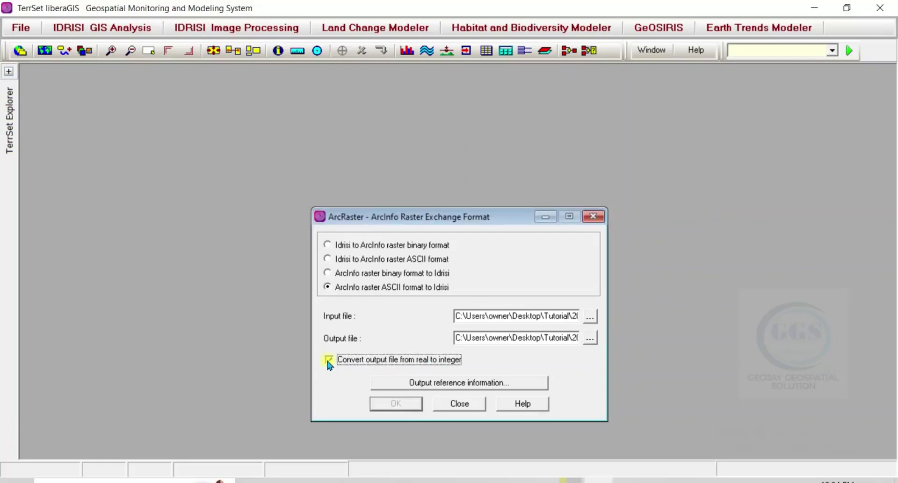
pyautogui.click(443, 383)
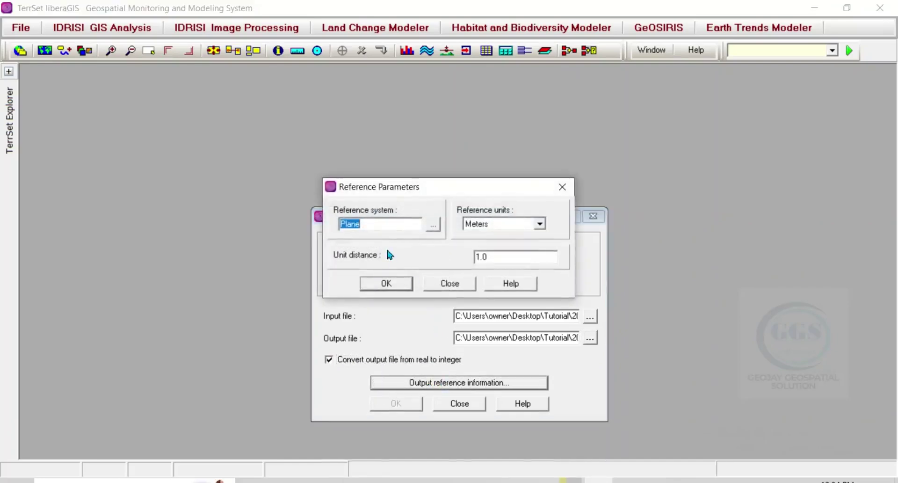
pyautogui.click(433, 227)
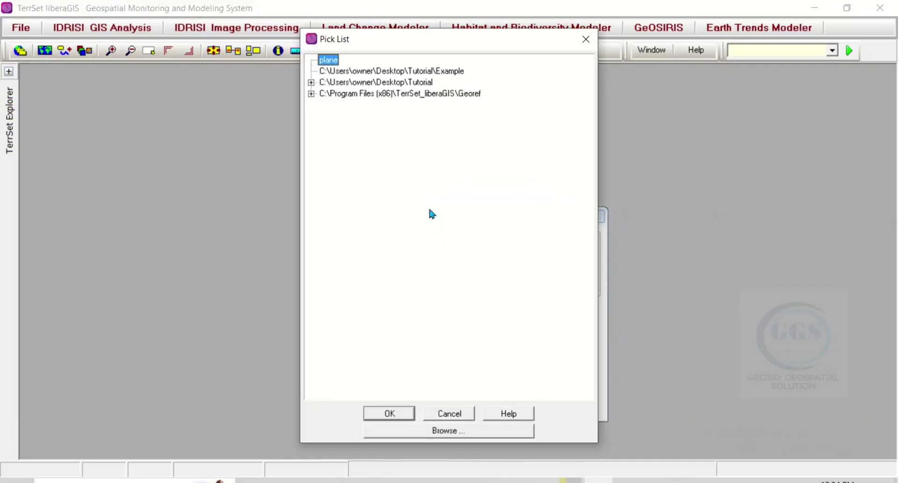
pyautogui.click(312, 94)
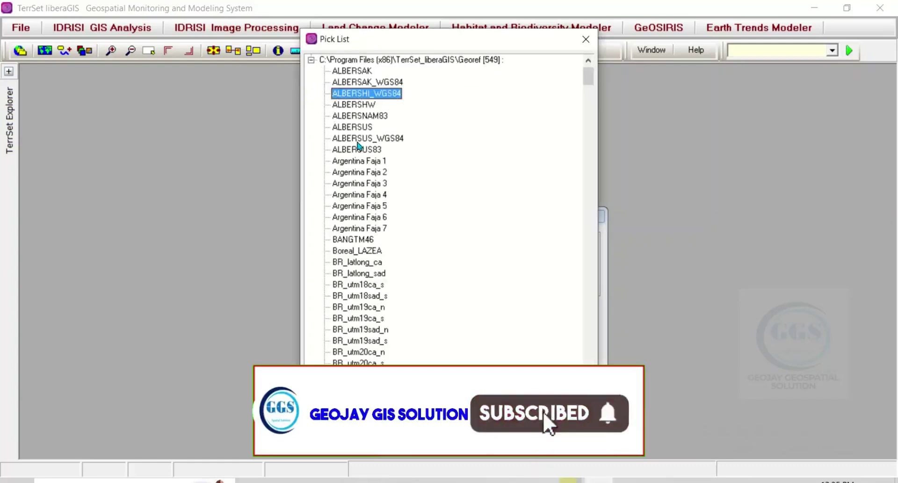
pyautogui.scroll(-20, 396, 211)
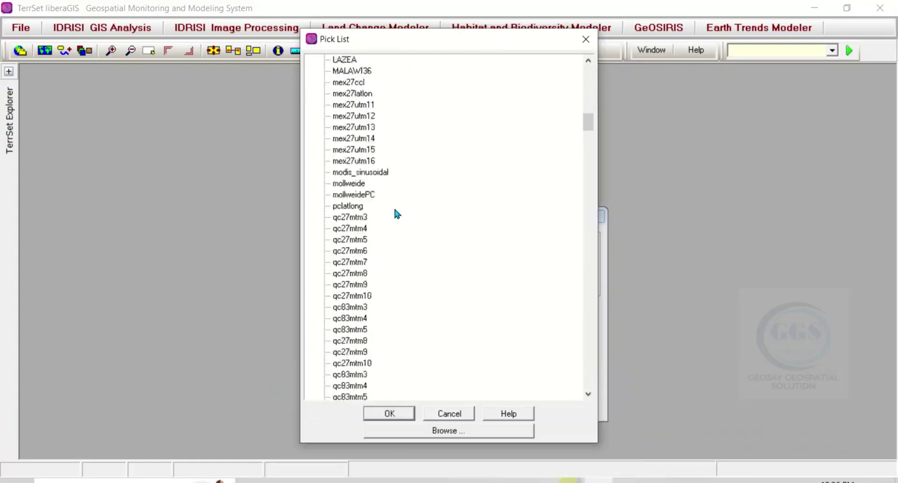
pyautogui.scroll(-20, 398, 214)
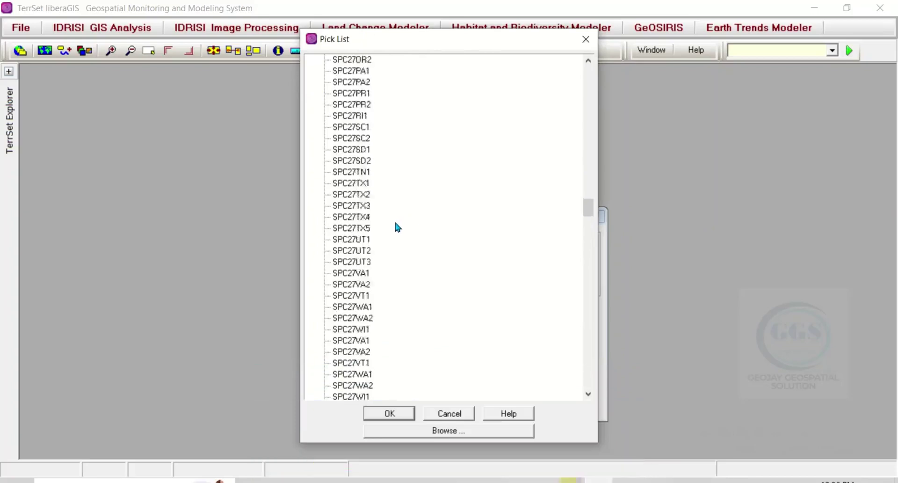
pyautogui.scroll(-20, 398, 229)
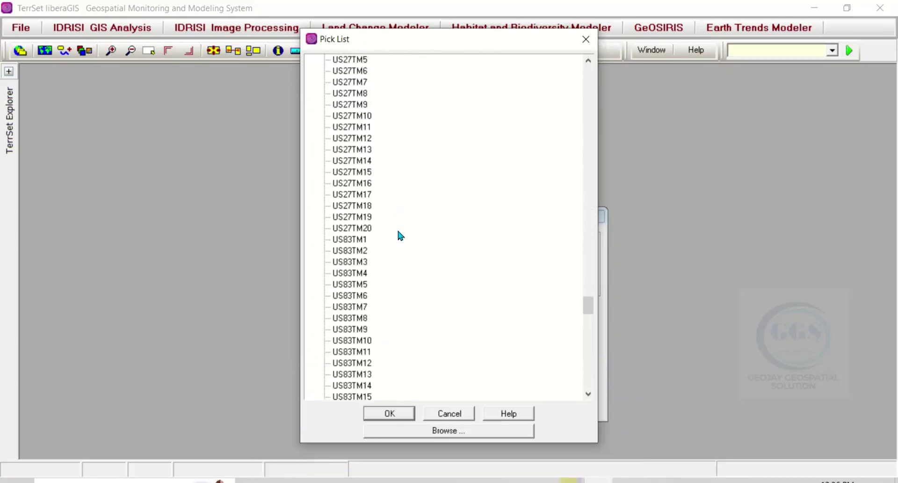
pyautogui.scroll(-20, 401, 235)
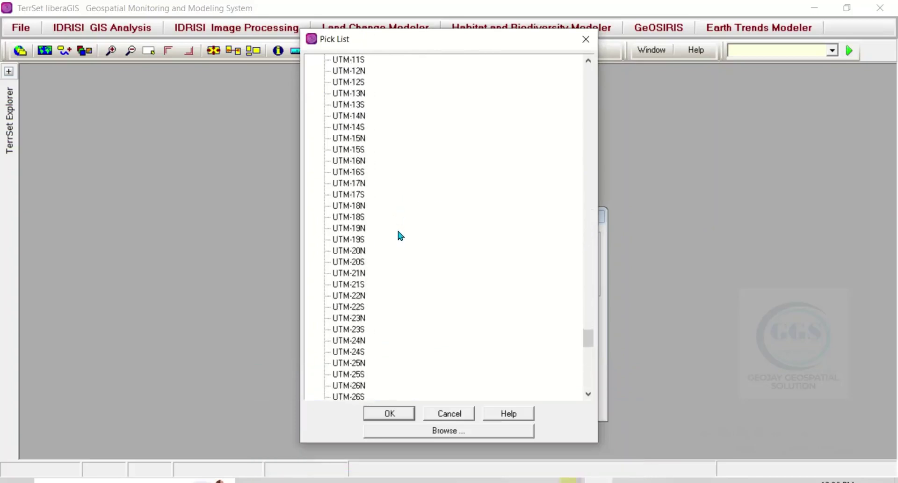
pyautogui.scroll(-6, 397, 234)
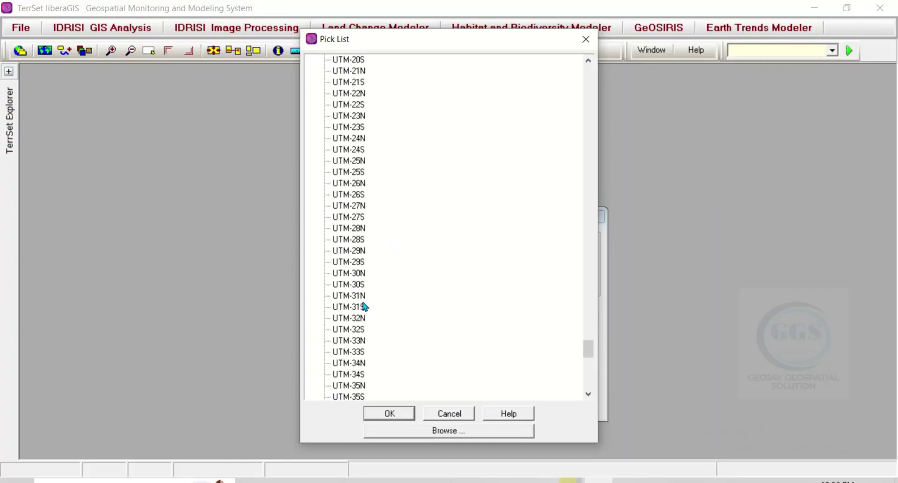
pyautogui.click(358, 320)
pyautogui.click(397, 415)
pyautogui.click(385, 285)
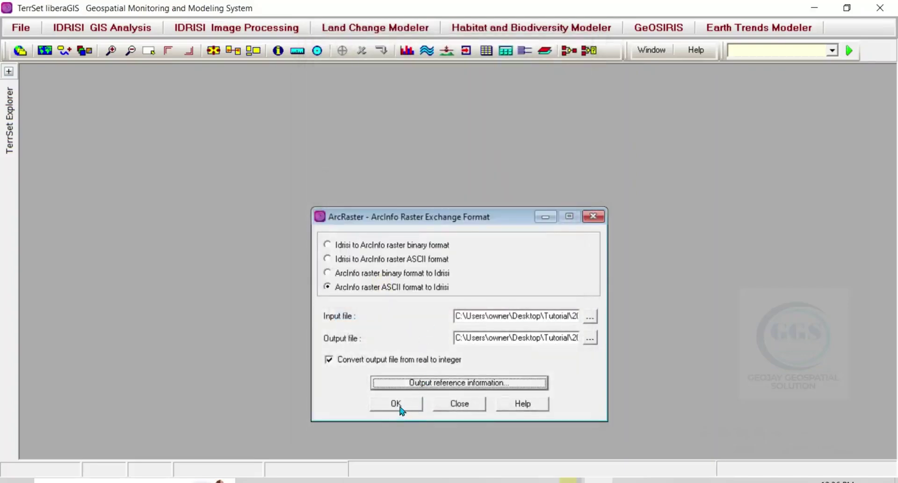
# - Run the ArcRaster conversion so the 2024lulc raster displays with its class legend
pyautogui.click(397, 405)
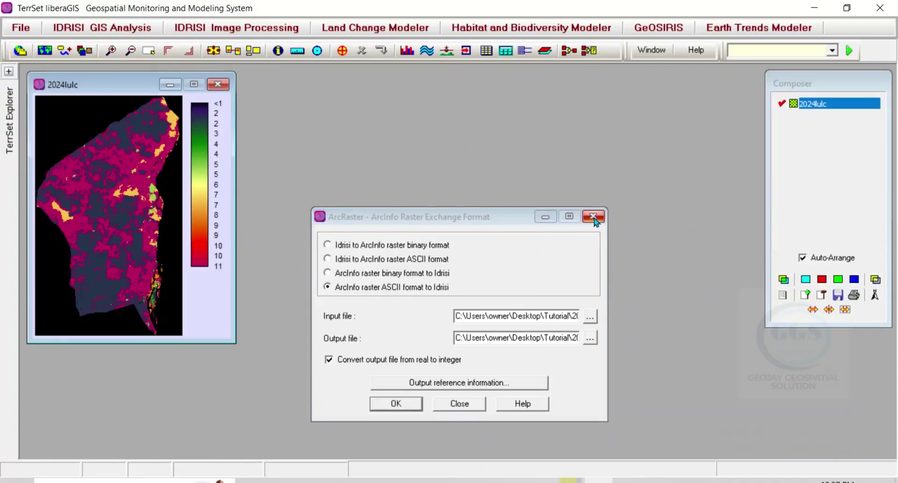
# - Close the ArcRaster dialog, then enlarge and reposition the 2024lulc map window
pyautogui.click(460, 405)
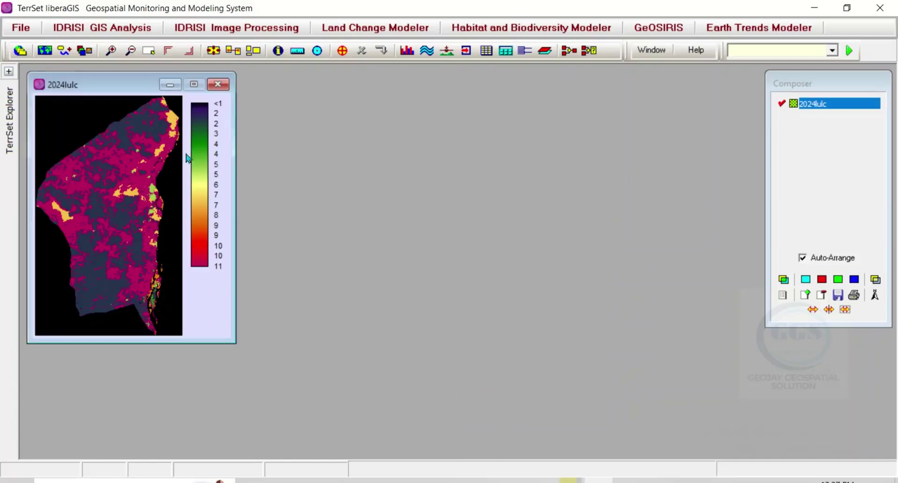
pyautogui.moveTo(136, 89); pyautogui.dragTo(141, 92)
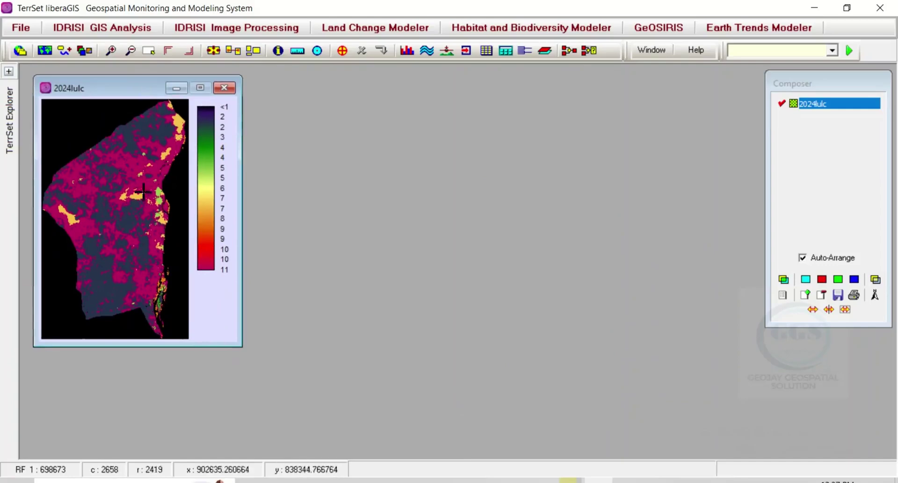
pyautogui.click(200, 89)
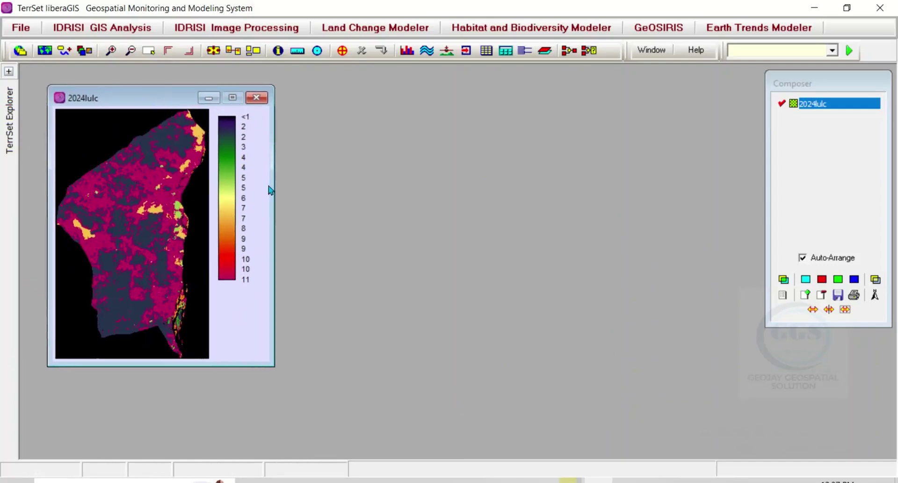
pyautogui.moveTo(273, 190); pyautogui.dragTo(430, 245)
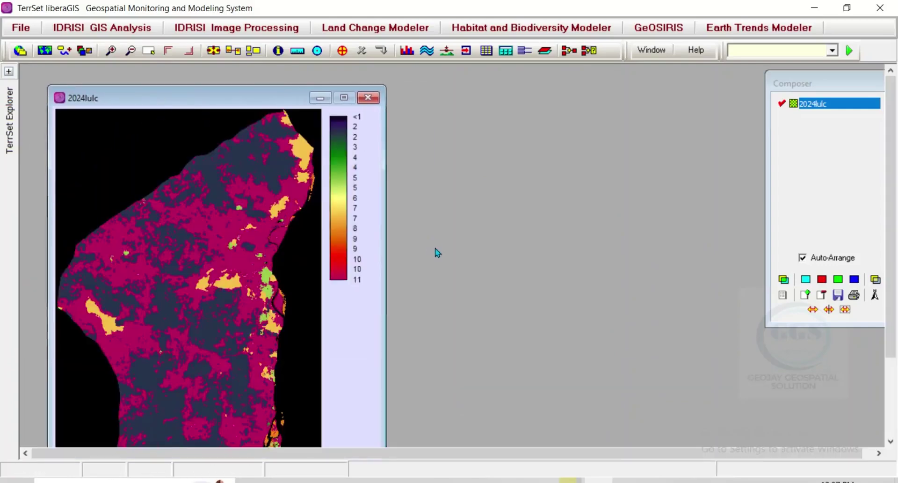
pyautogui.moveTo(217, 99); pyautogui.dragTo(256, 87)
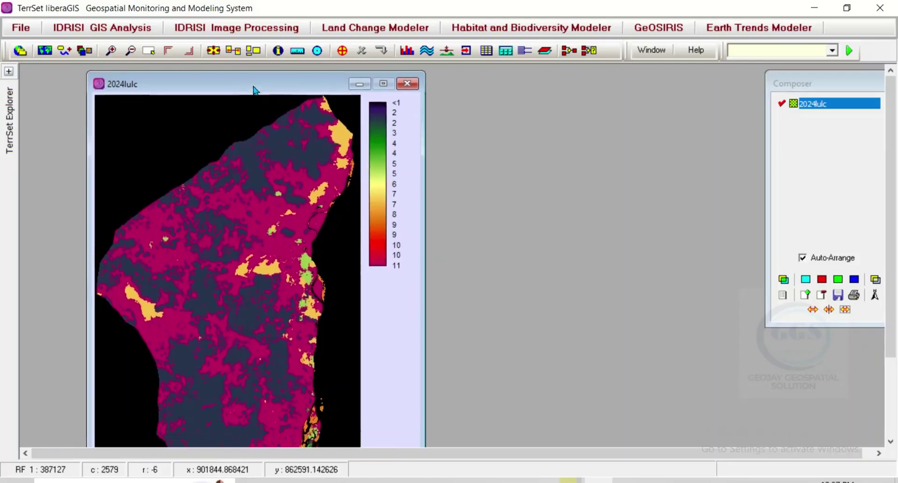